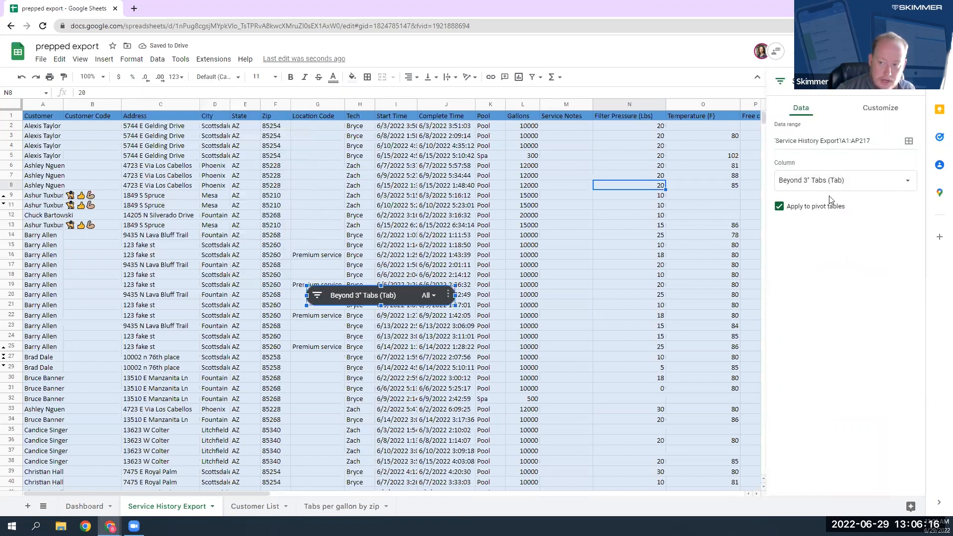
Step: Filter the service history with the Beyond 3" Tabs (Tab) slicer to exclude blank values
{"action": "left_click", "coordinate": [429, 296]}
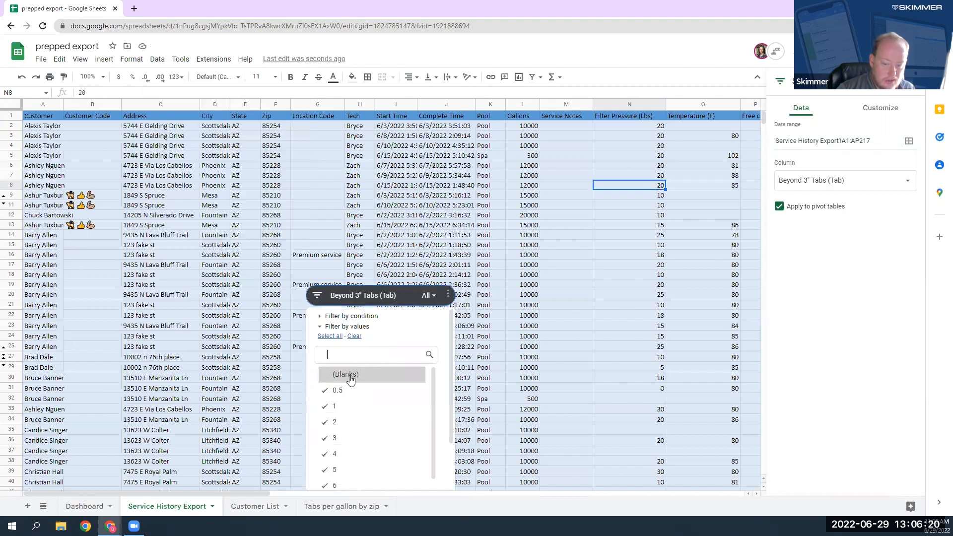
{"action": "scroll", "coordinate": [445, 392], "scroll_direction": "down", "scroll_amount": 2}
{"action": "left_click", "coordinate": [422, 480]}
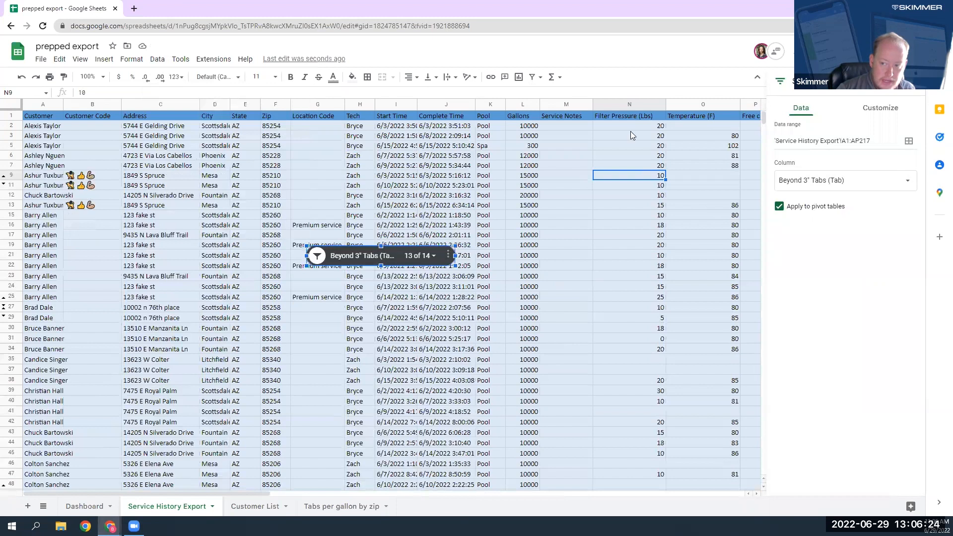
{"action": "left_click", "coordinate": [631, 131]}
{"action": "left_click", "coordinate": [788, 193]}
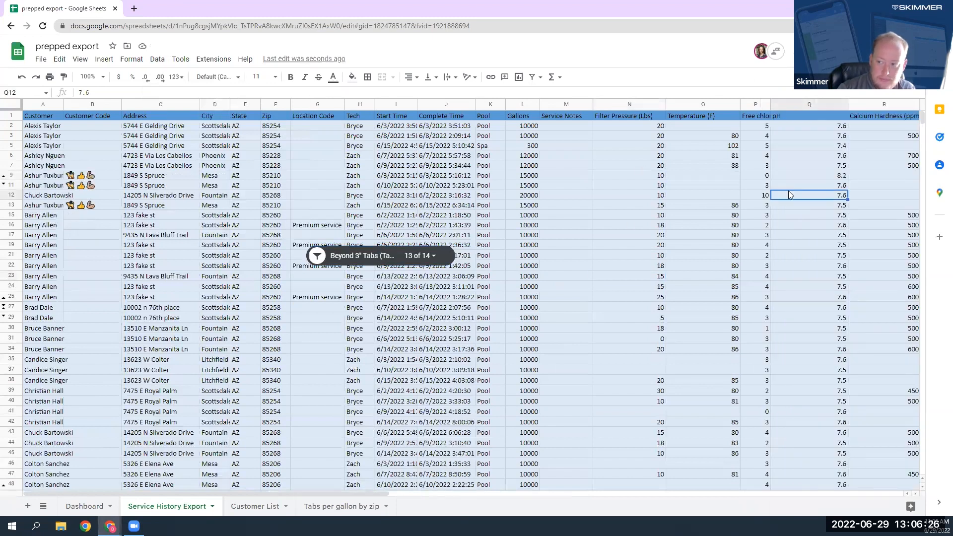
Step: Examine the filtered Beyond 3" Tabs (Tab) column by selecting its entries from Z2 to Z216, and return to its header
{"action": "key", "text": "Right"}
{"action": "key", "text": "Right"}
{"action": "key", "text": "Right"}
{"action": "key", "text": "Right"}
{"action": "key", "text": "Right"}
{"action": "key", "text": "Right"}
{"action": "key", "text": "Right"}
{"action": "key", "text": "Right"}
{"action": "key", "text": "Right"}
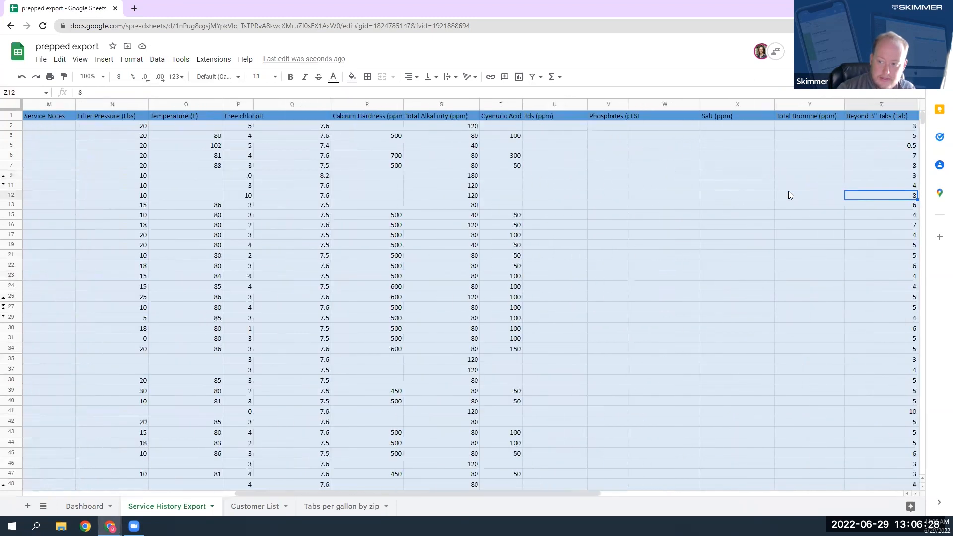
{"action": "key", "text": "Right"}
{"action": "key", "text": "Left"}
{"action": "key", "text": "Up"}
{"action": "key", "text": "Up"}
{"action": "key", "text": "Up"}
{"action": "key", "text": "Up"}
{"action": "key", "text": "Up"}
{"action": "key", "text": "Up"}
{"action": "key", "text": "Up"}
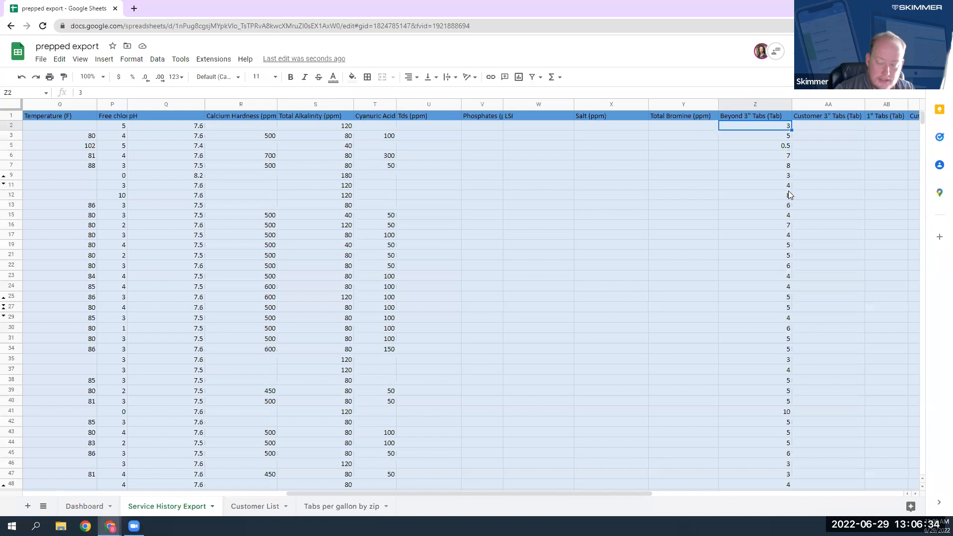
{"action": "key", "text": "ctrl+shift+Down"}
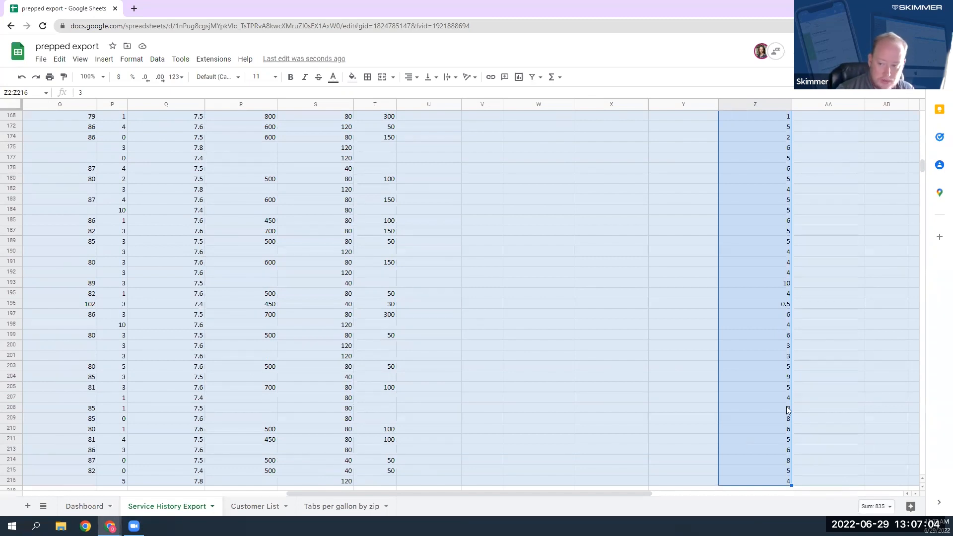
{"action": "left_click", "coordinate": [770, 408]}
{"action": "key", "text": "ctrl+Up"}
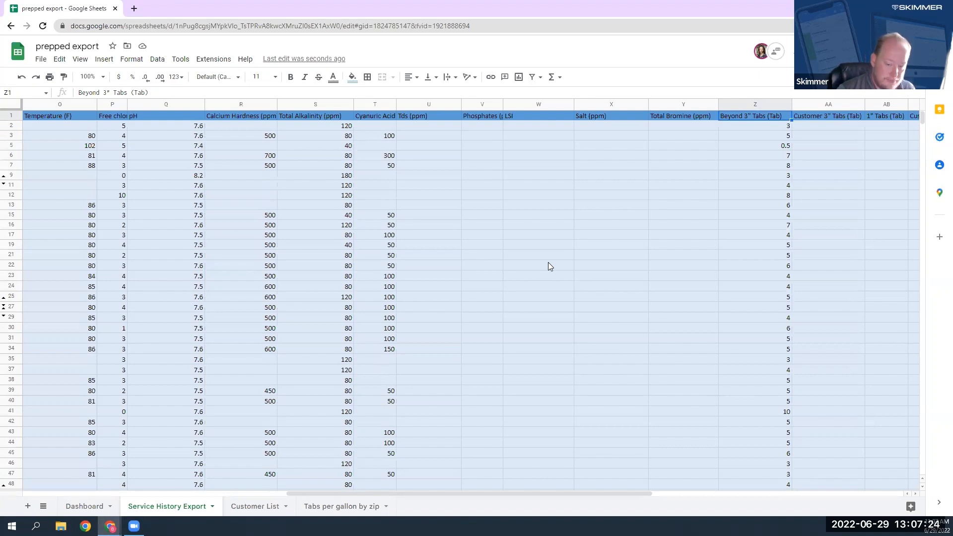
Step: Open the Tabs per gallon by zip sheet and inspect how its existing pivot table is configured
{"action": "left_click", "coordinate": [343, 507]}
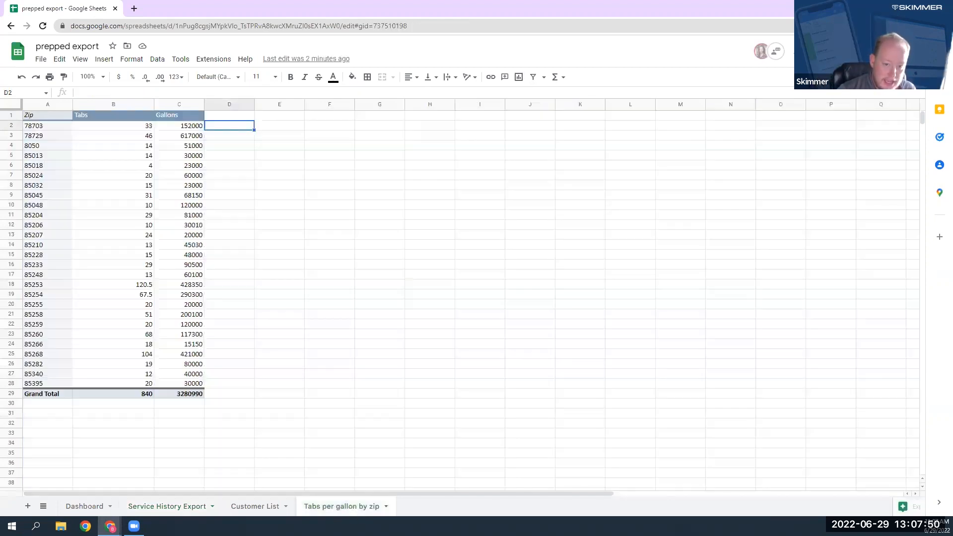
{"action": "left_click", "coordinate": [300, 404]}
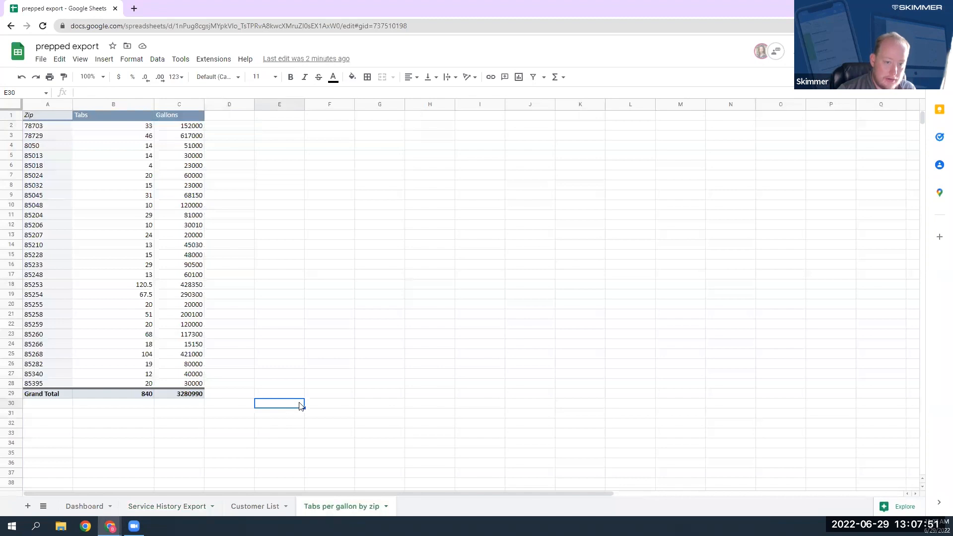
{"action": "left_click", "coordinate": [101, 149]}
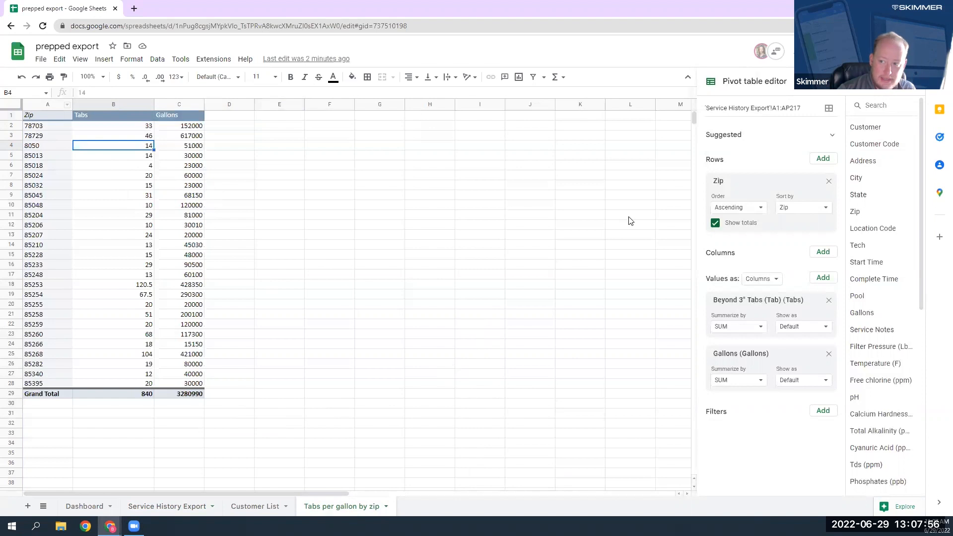
{"action": "left_click", "coordinate": [38, 117]}
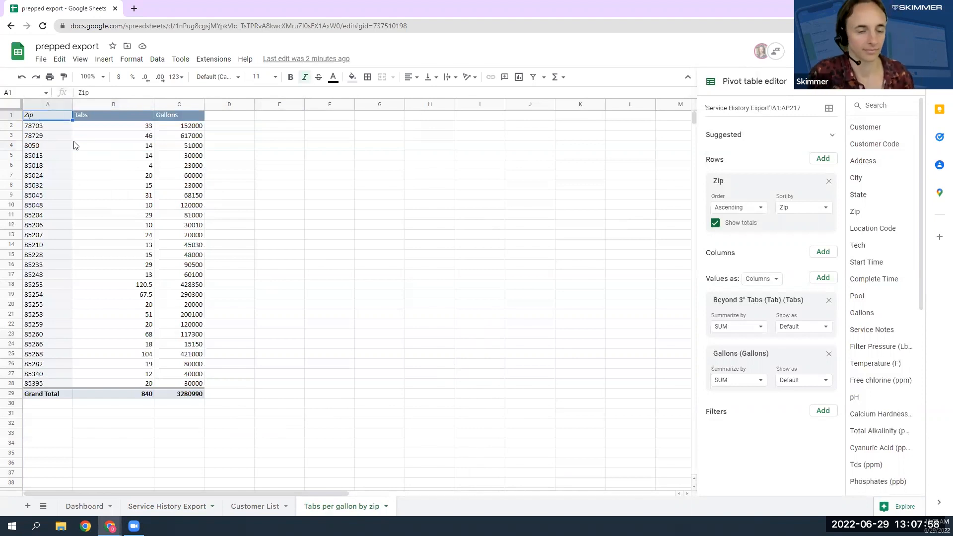
Step: Delete the existing pivot table by clearing the range A1:E29
{"action": "left_click_drag", "start_coordinate": [247, 426], "coordinate": [47, 156]}
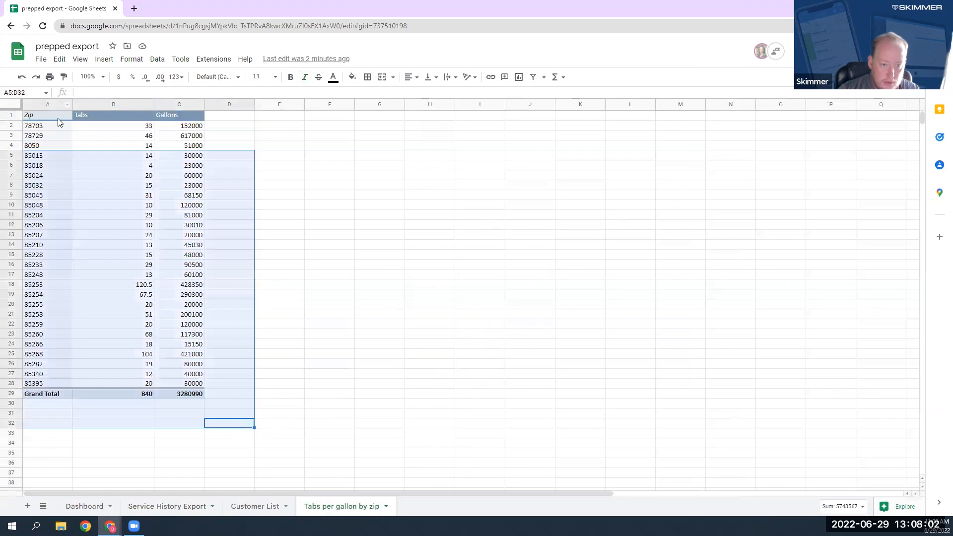
{"action": "left_click", "coordinate": [192, 209]}
{"action": "left_click_drag", "start_coordinate": [272, 393], "coordinate": [48, 115]}
{"action": "key", "text": "Delete"}
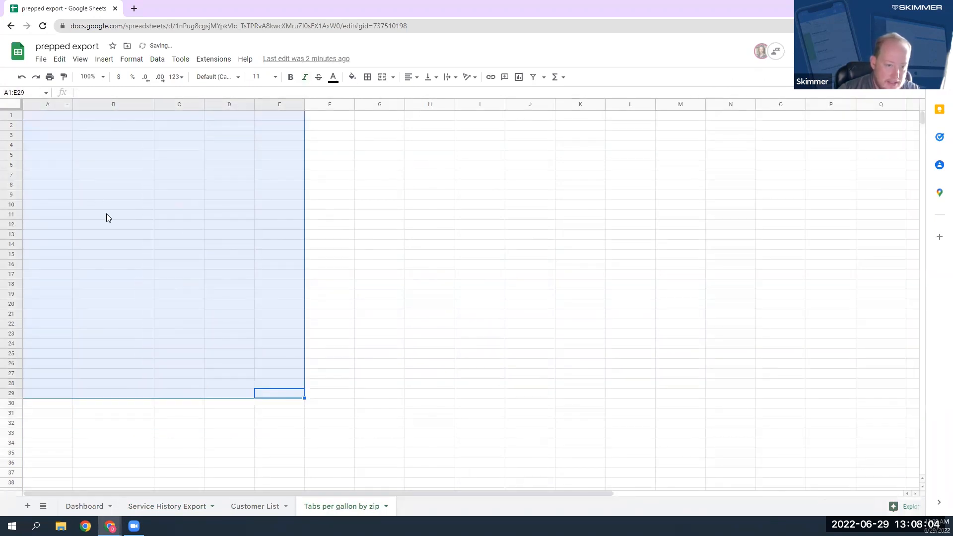
{"action": "left_click", "coordinate": [106, 214]}
Step: Create a pivot table from 'Service History Export'!A1:AP217 on the existing sheet at 'Tabs per gallon by zip'!A1
{"action": "left_click", "coordinate": [53, 116]}
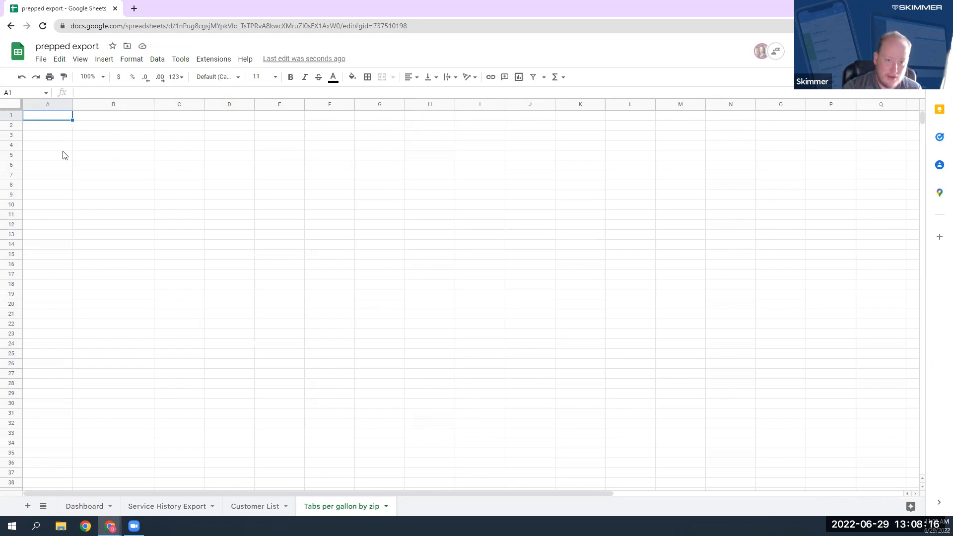
{"action": "left_click", "coordinate": [104, 60]}
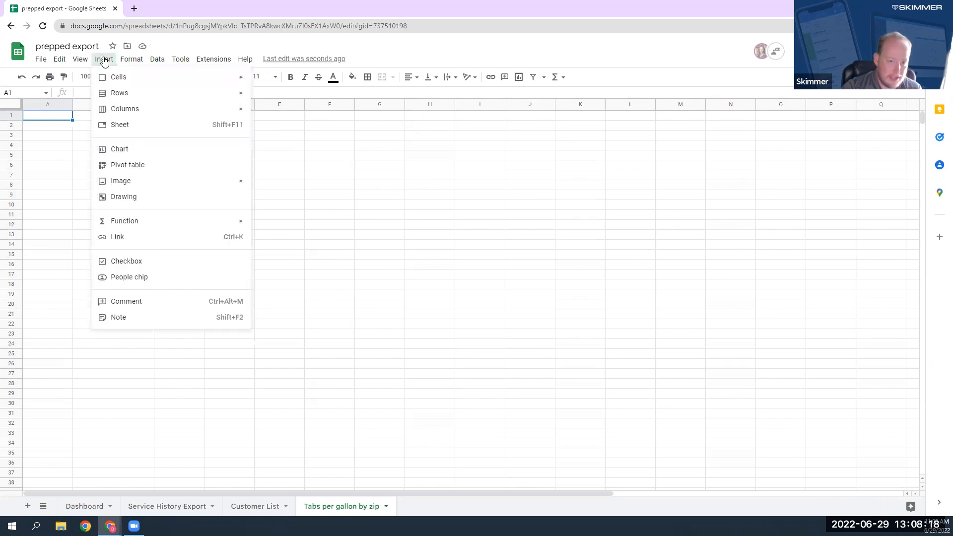
{"action": "left_click", "coordinate": [128, 167]}
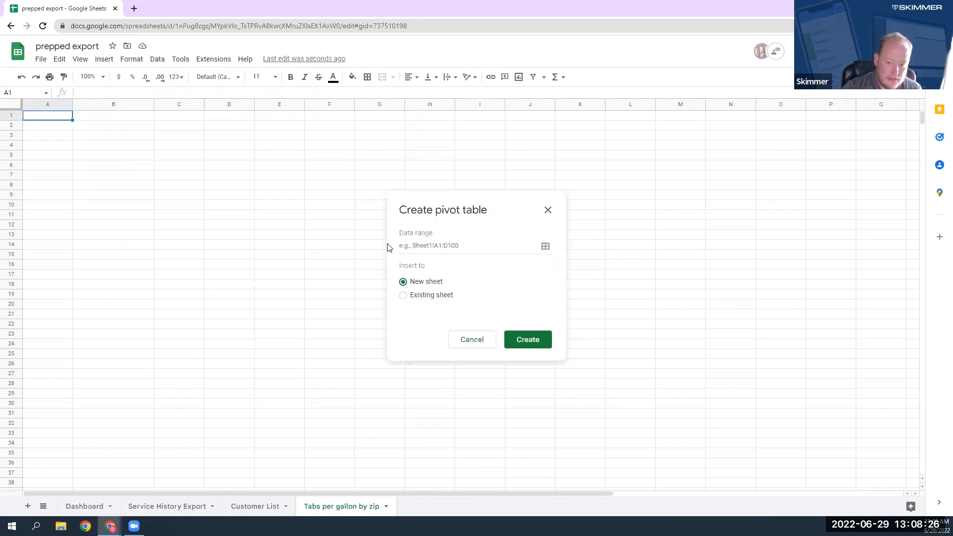
{"action": "left_click", "coordinate": [545, 248]}
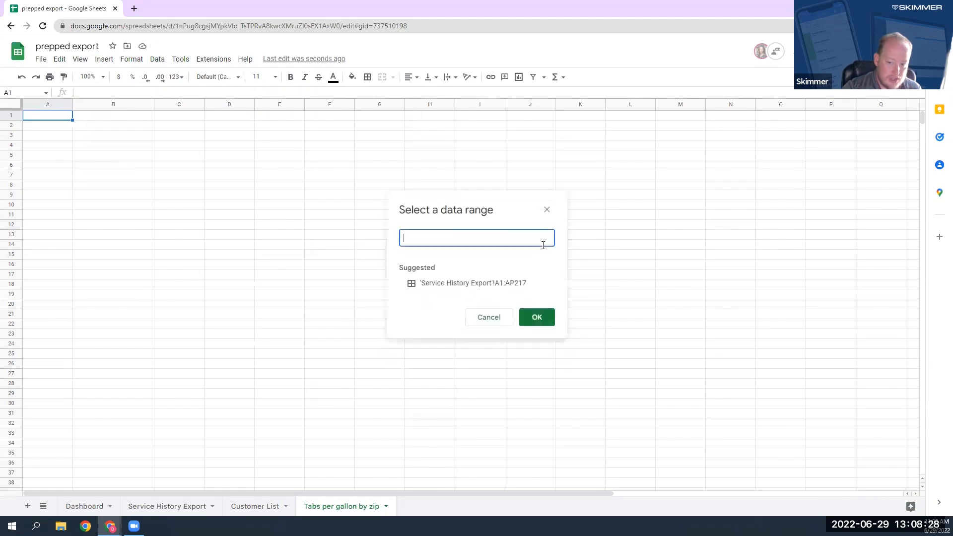
{"action": "left_click", "coordinate": [459, 289]}
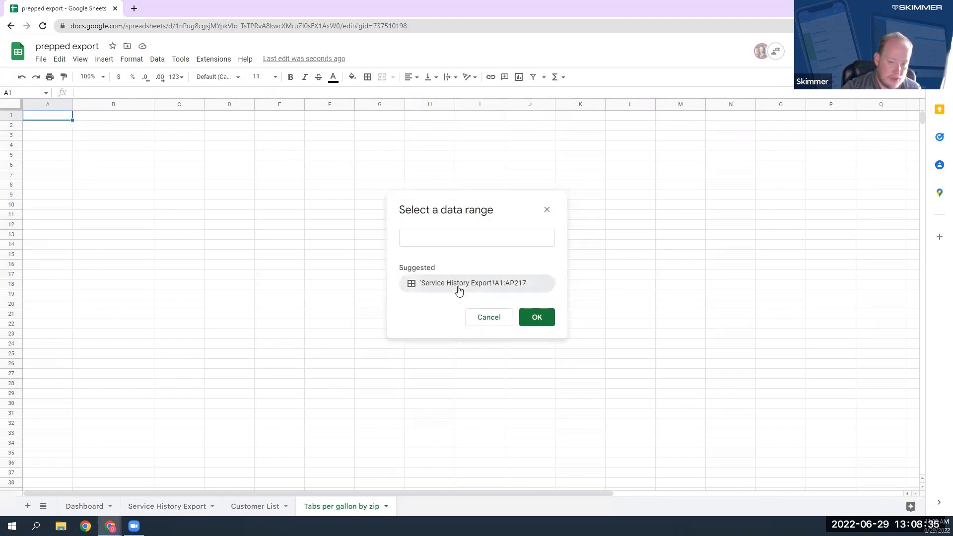
{"action": "left_click", "coordinate": [536, 322]}
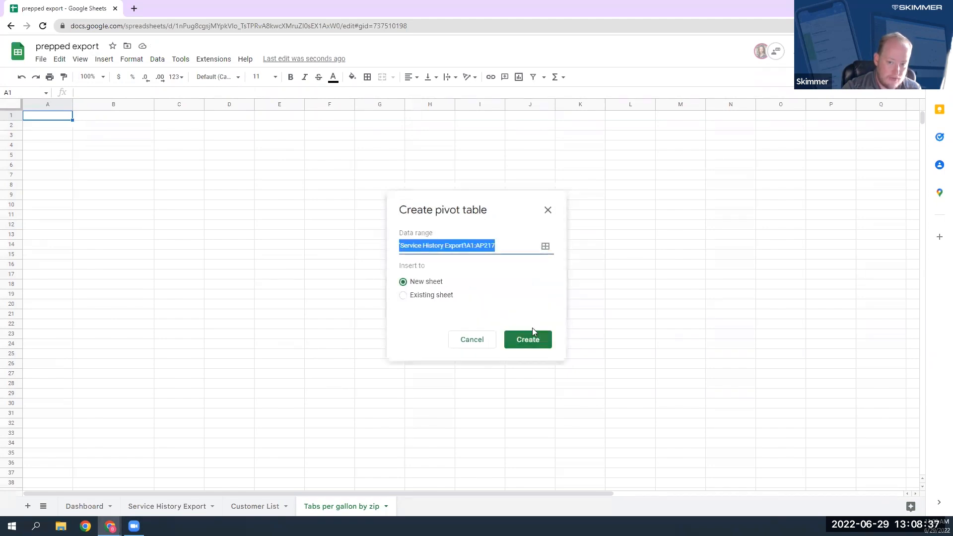
{"action": "left_click", "coordinate": [426, 297]}
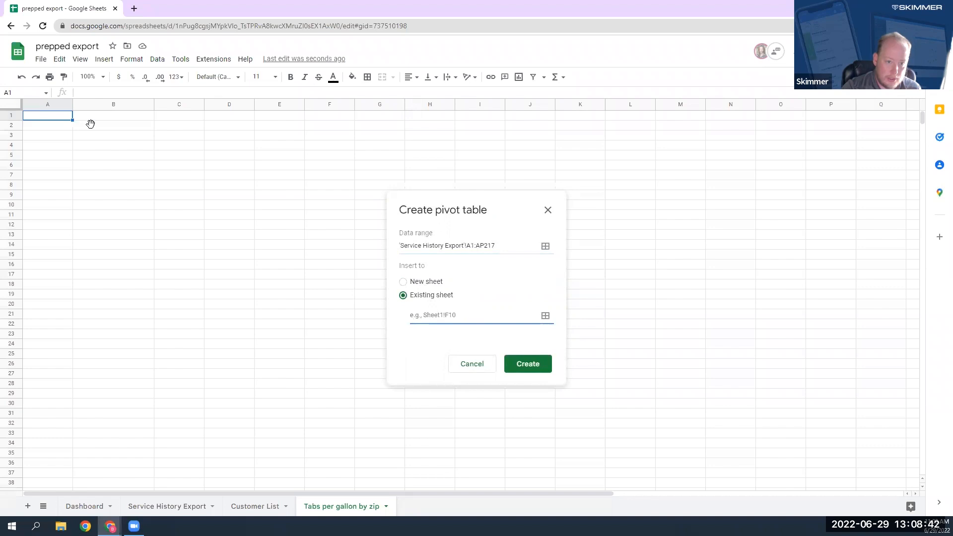
{"action": "left_click", "coordinate": [38, 118]}
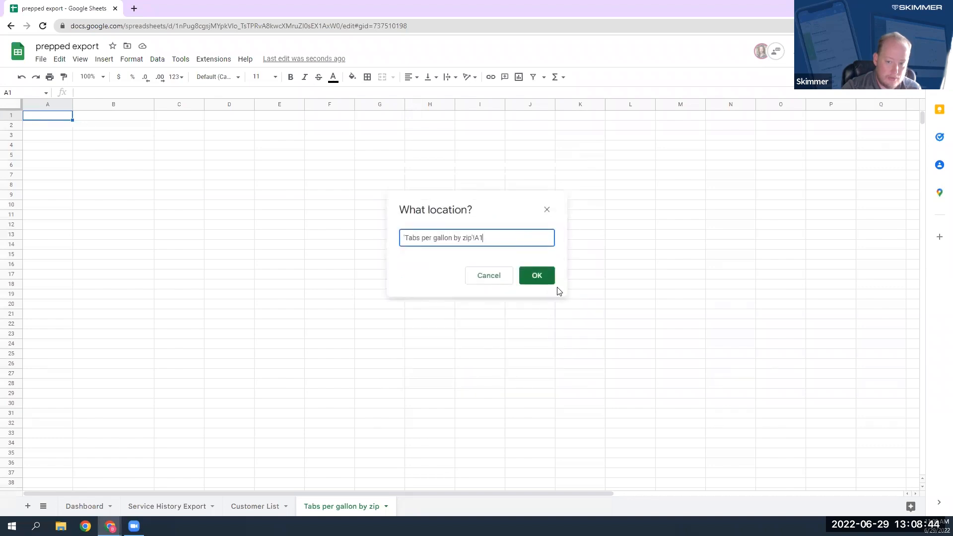
{"action": "left_click", "coordinate": [538, 276]}
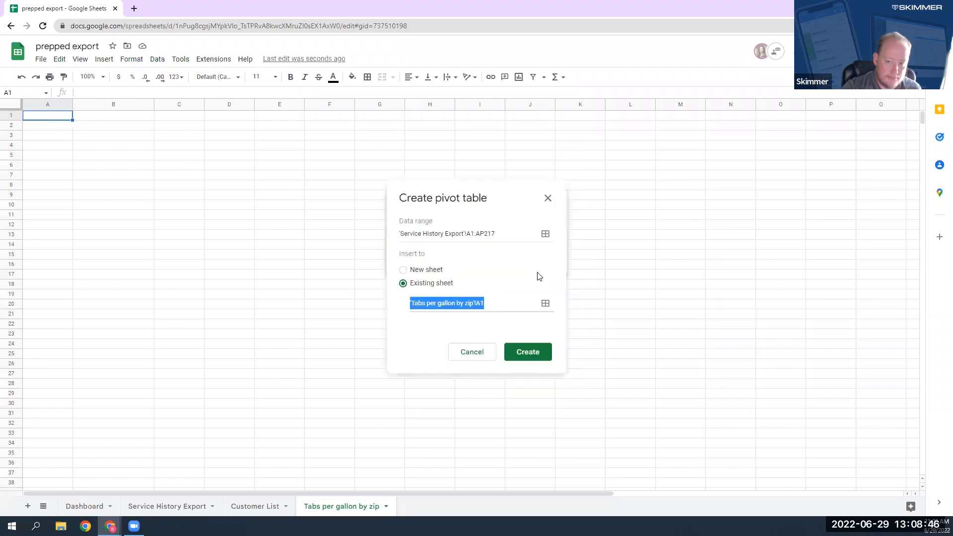
{"action": "left_click", "coordinate": [543, 354]}
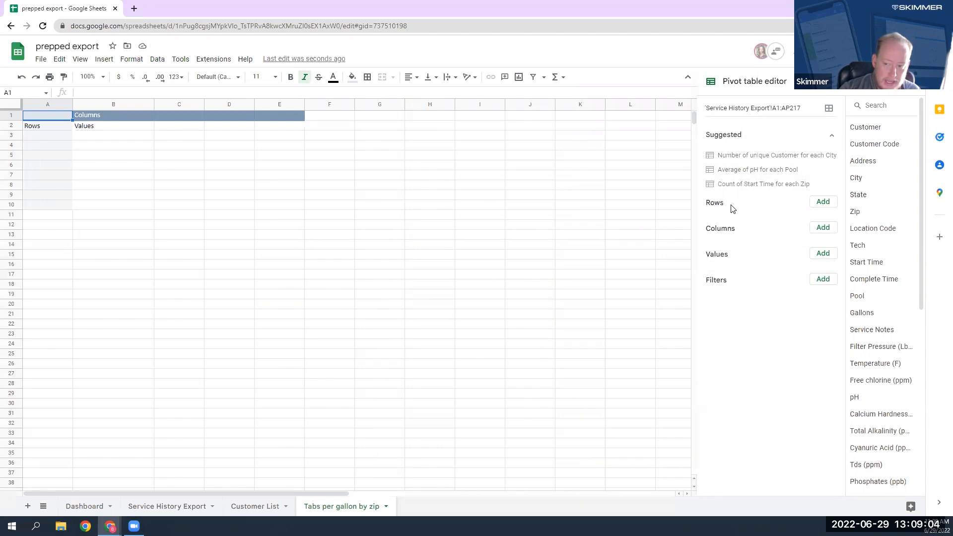
Step: Add Gallons as the pivot table's rows and Beyond 3" Tabs (Tab) as its values
{"action": "left_click", "coordinate": [824, 203]}
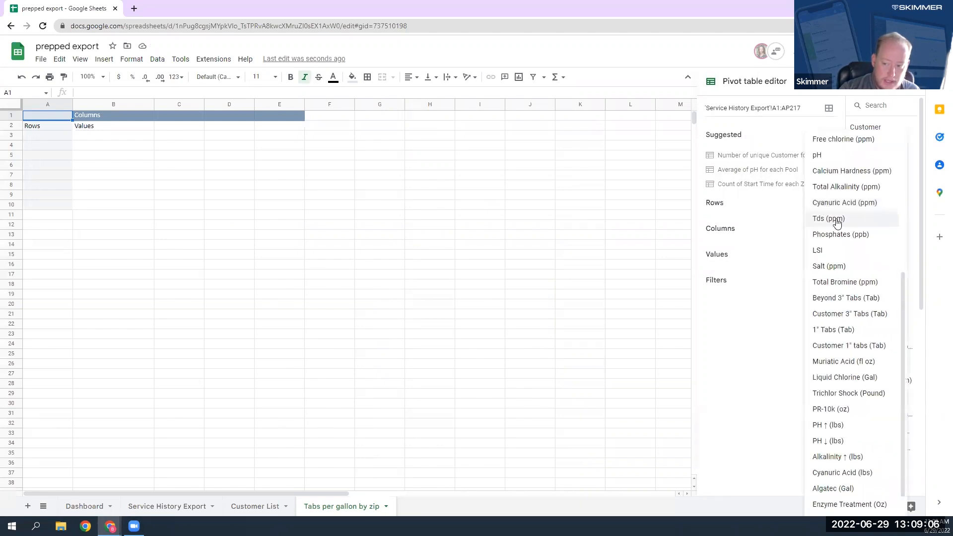
{"action": "scroll", "coordinate": [833, 230], "scroll_direction": "down", "scroll_amount": 1}
{"action": "scroll", "coordinate": [852, 241], "scroll_direction": "up", "scroll_amount": 5}
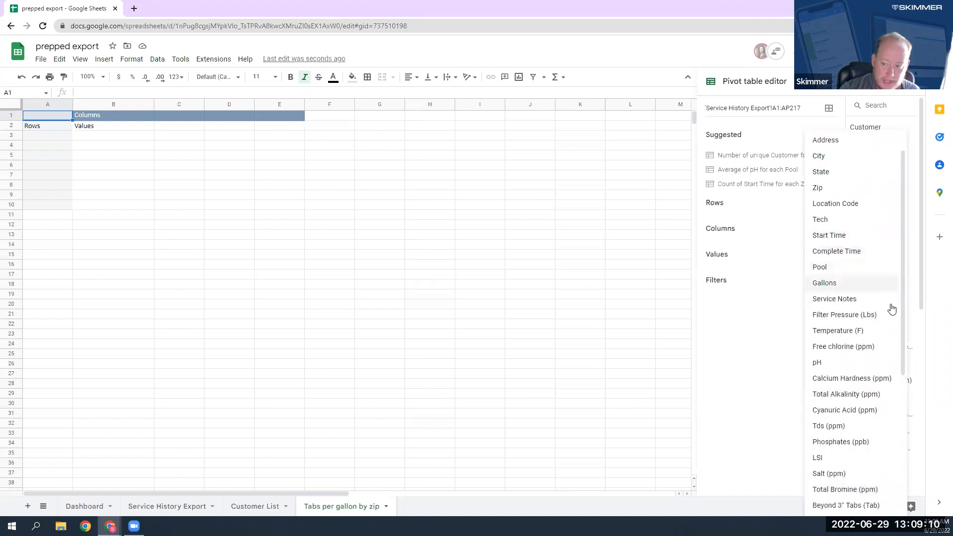
{"action": "scroll", "coordinate": [873, 315], "scroll_direction": "up", "scroll_amount": 1}
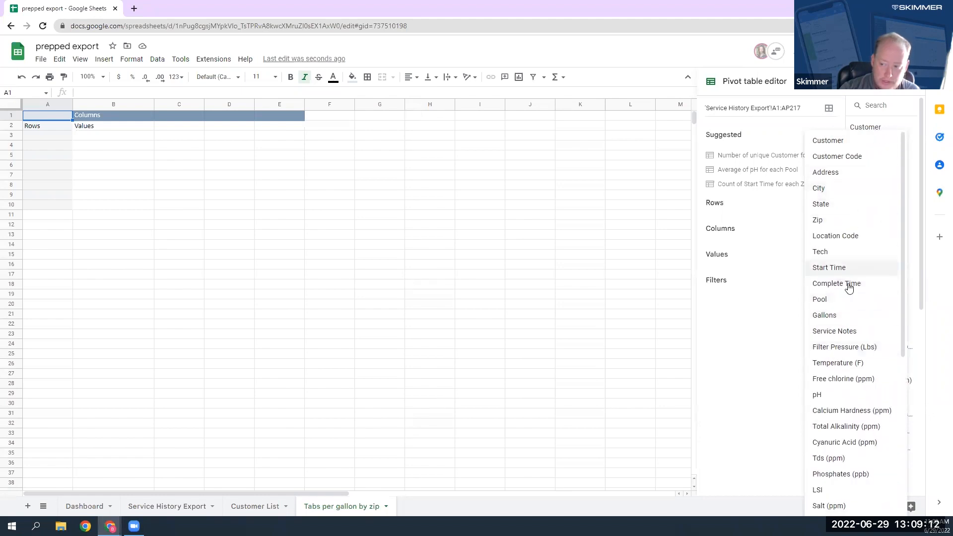
{"action": "left_click", "coordinate": [842, 319]}
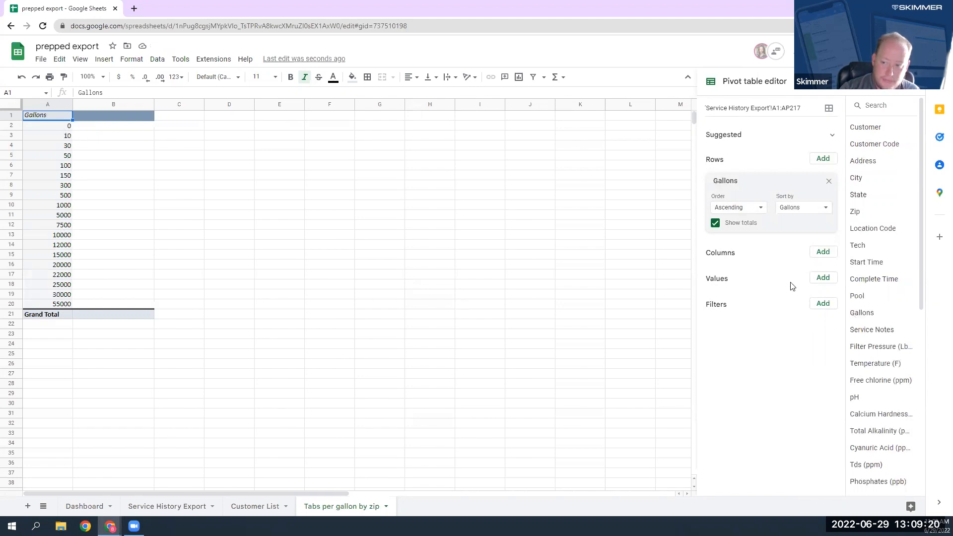
{"action": "left_click", "coordinate": [823, 278]}
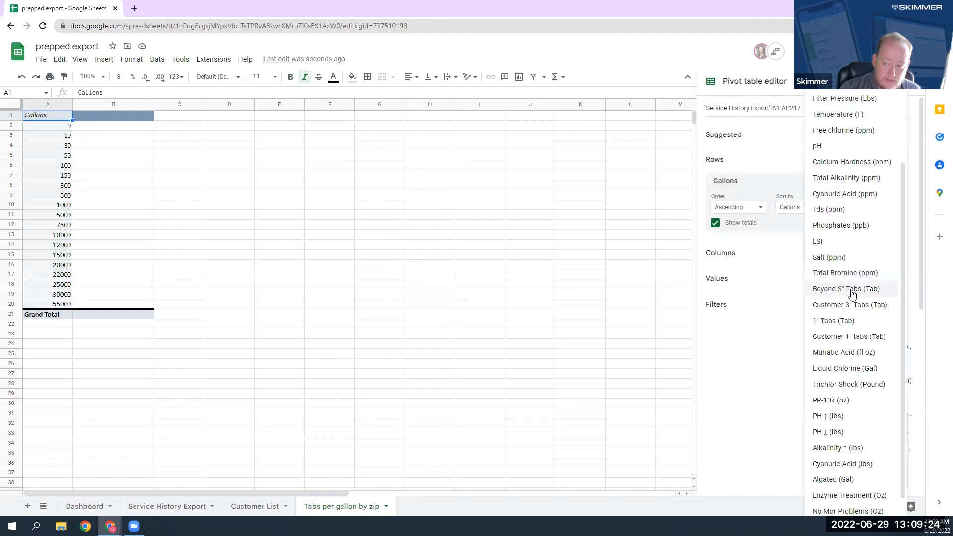
{"action": "left_click", "coordinate": [837, 293]}
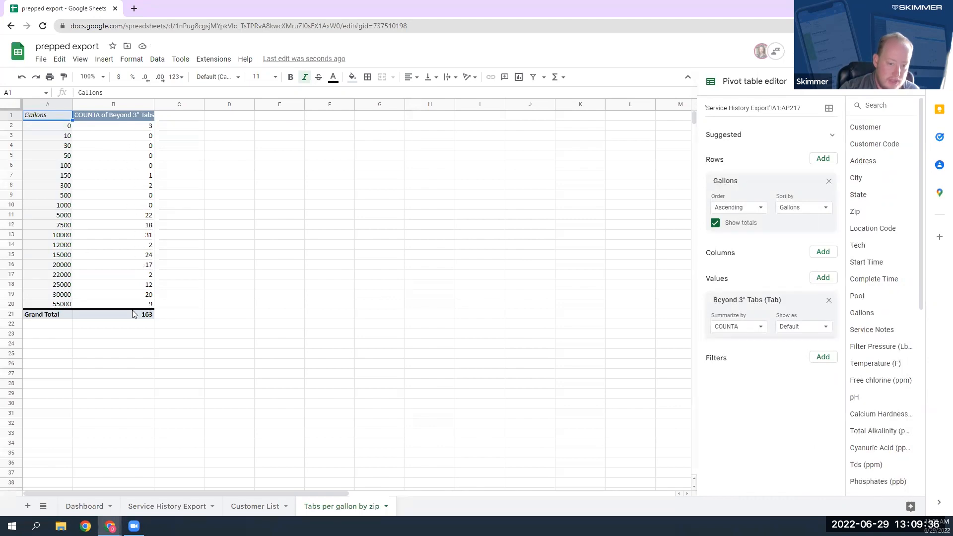
Step: Enter the formula =A2/B2 in C2 and autofill it down column C to the Grand Total row
{"action": "left_click", "coordinate": [184, 147]}
{"action": "left_click", "coordinate": [172, 125]}
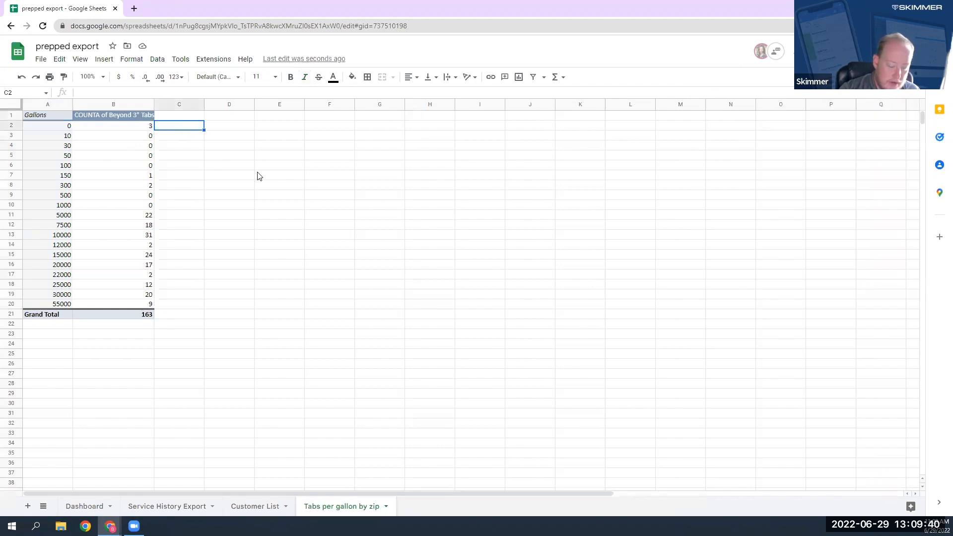
{"action": "type", "text": "="}
{"action": "key", "text": "Left"}
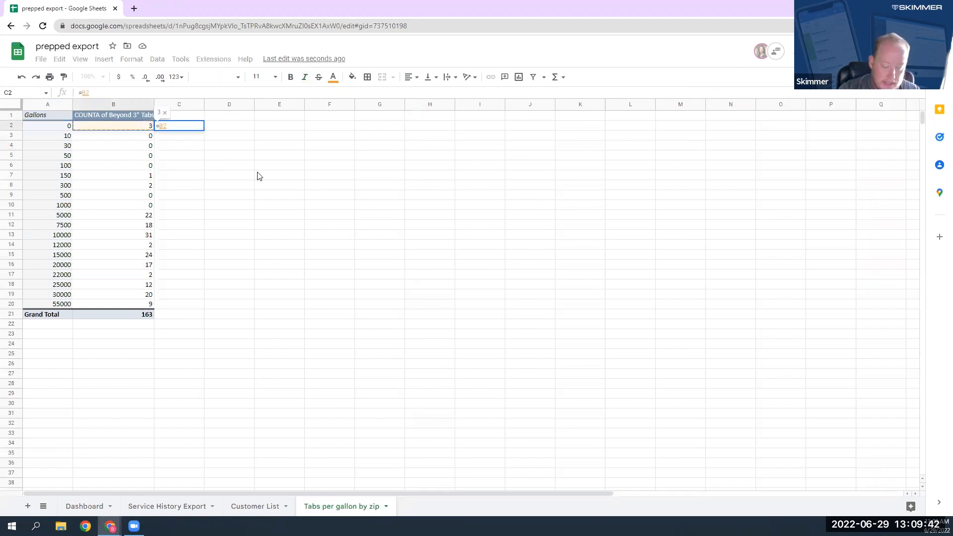
{"action": "key", "text": "Left"}
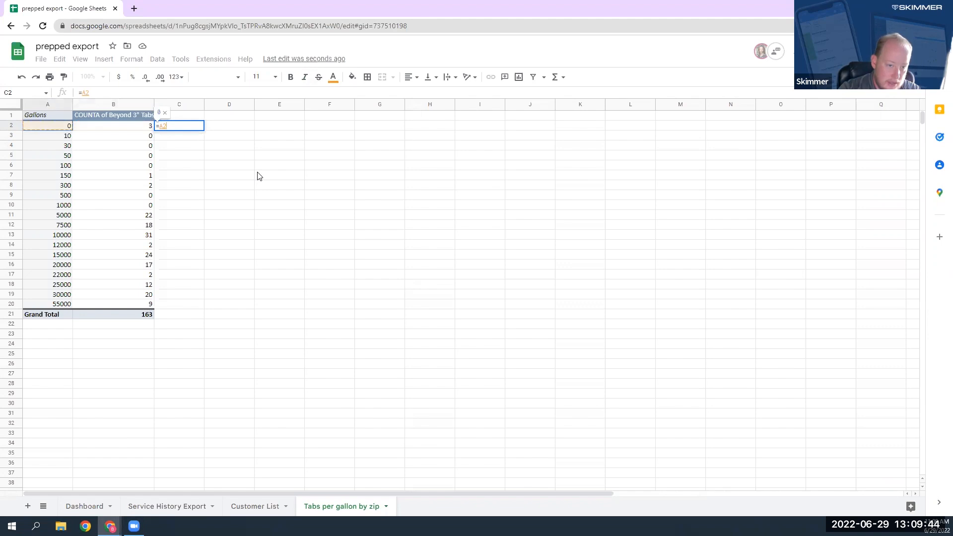
{"action": "type", "text": "/"}
{"action": "key", "text": "Left"}
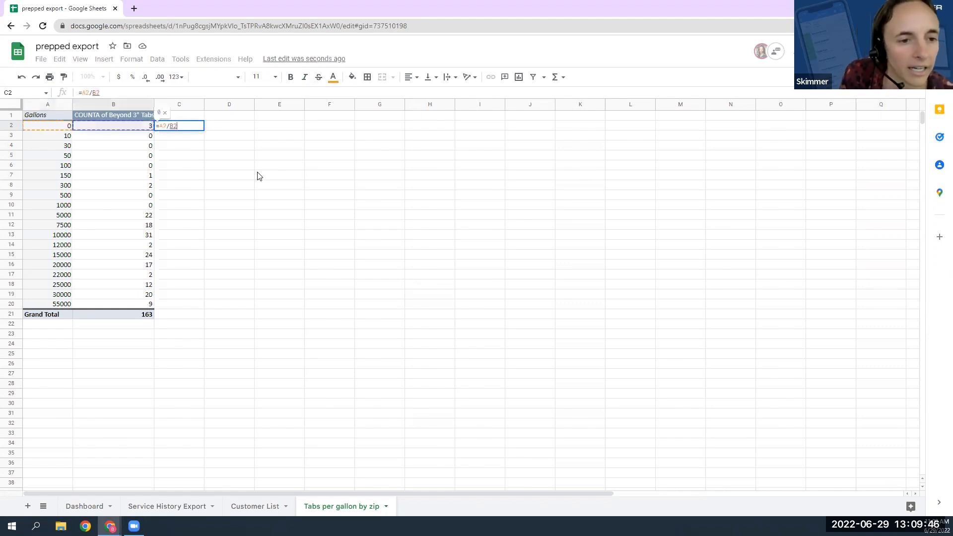
{"action": "key", "text": "Return"}
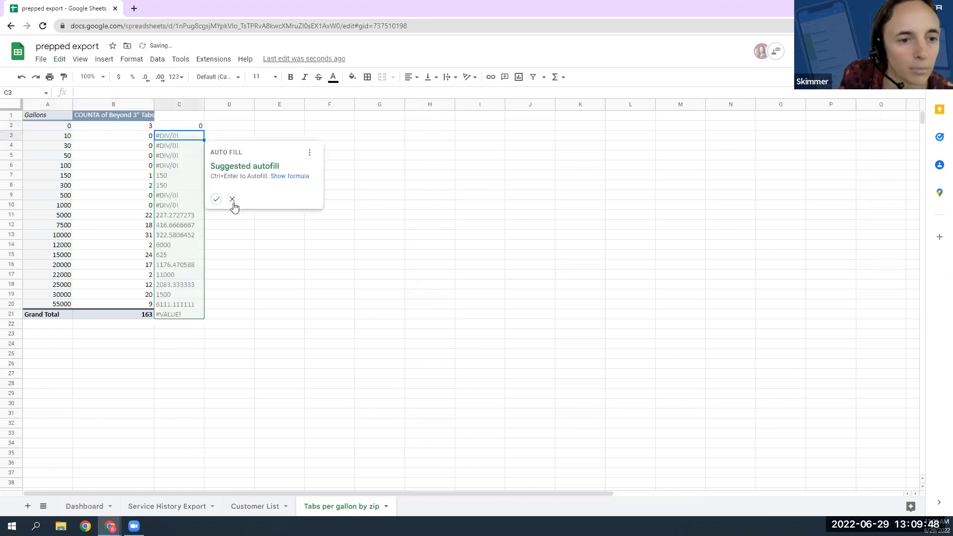
{"action": "left_click", "coordinate": [216, 199]}
{"action": "key", "text": "Down"}
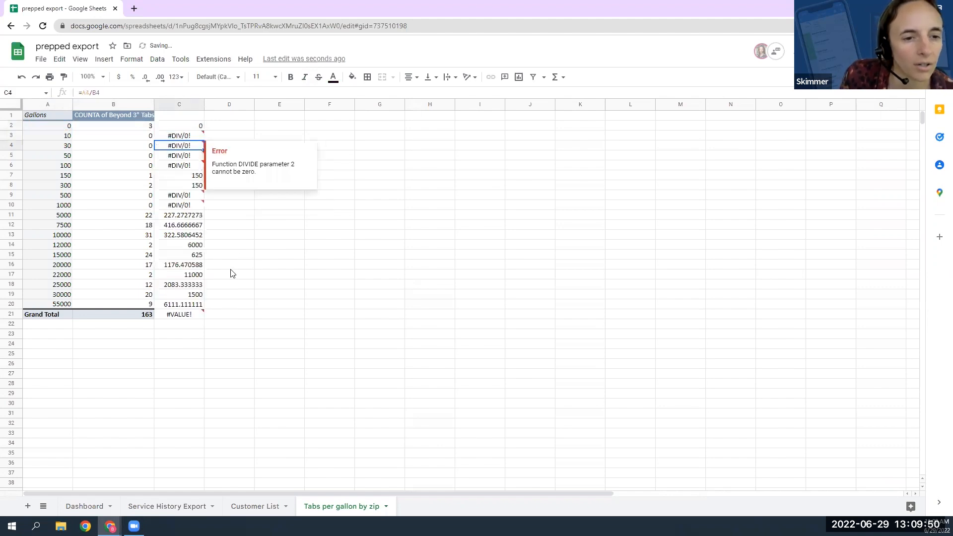
Step: Examine the pivot table's tab counts against the pool gallons, including the 0-gallon row, the zero-count rows, and the 5000- and 20000-gallon rows
{"action": "left_click", "coordinate": [287, 247]}
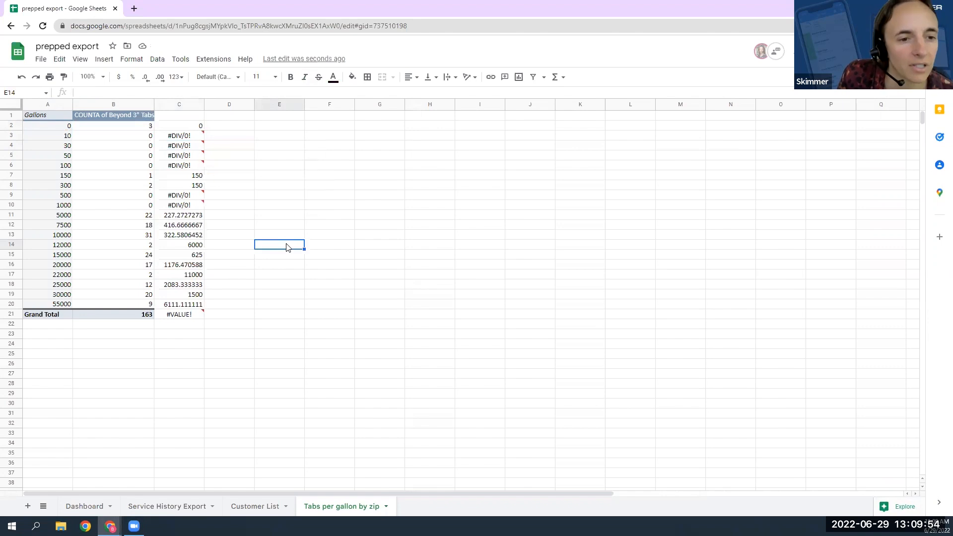
{"action": "left_click", "coordinate": [98, 277]}
{"action": "left_click", "coordinate": [97, 266]}
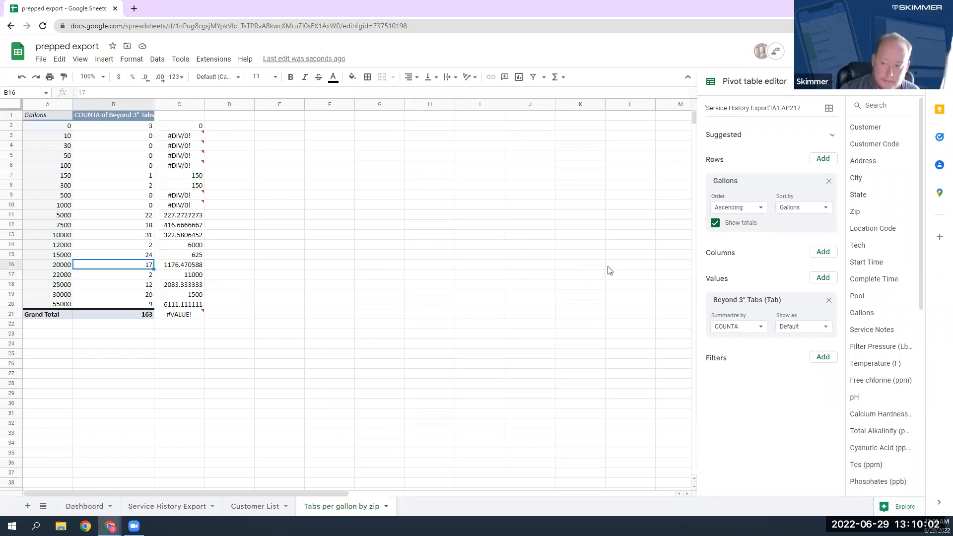
{"action": "left_click", "coordinate": [128, 297]}
{"action": "left_click", "coordinate": [91, 268]}
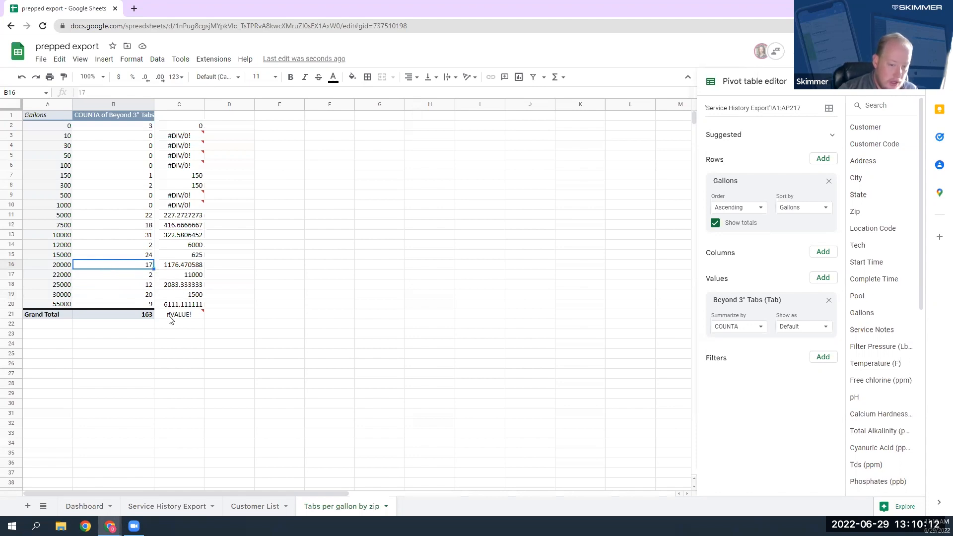
{"action": "left_click", "coordinate": [134, 133]}
{"action": "left_click", "coordinate": [131, 127]}
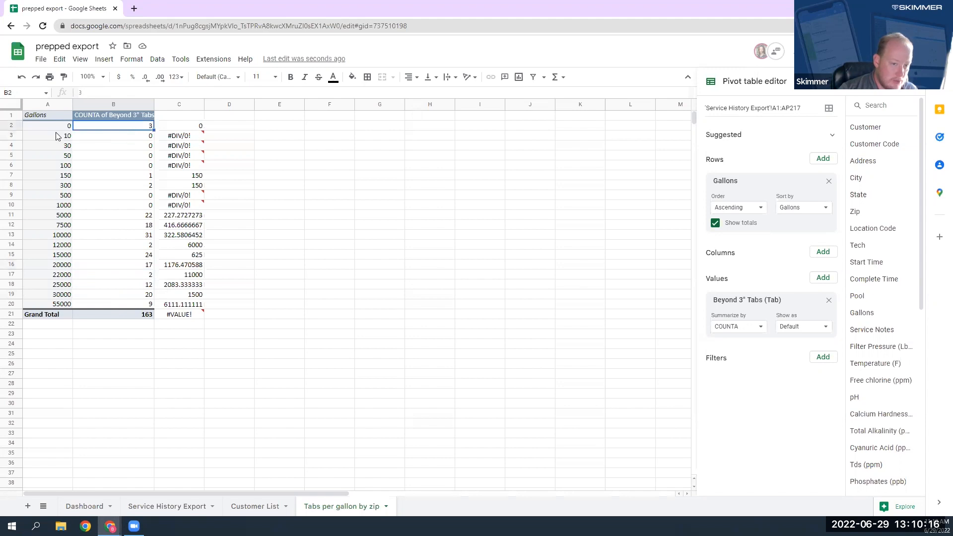
{"action": "key", "text": "Left"}
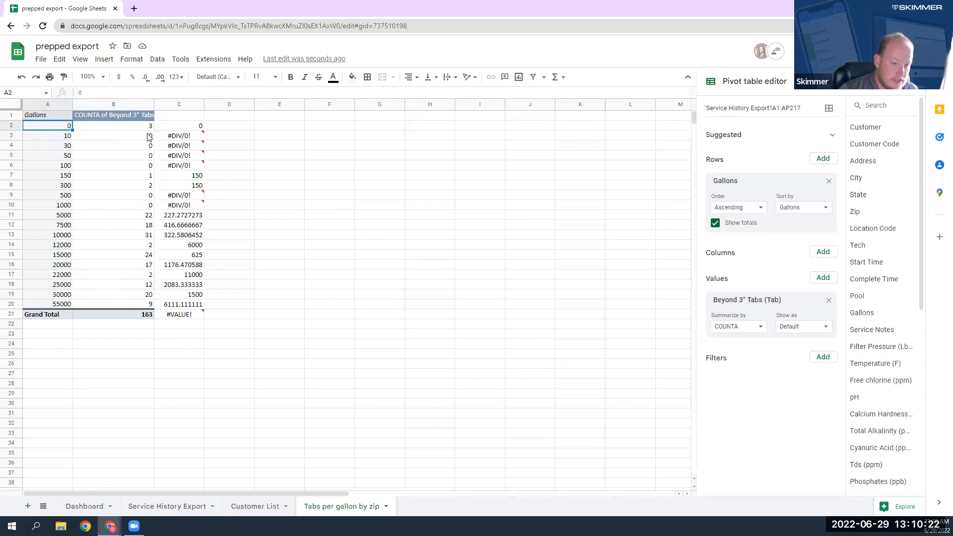
{"action": "left_click_drag", "start_coordinate": [138, 139], "coordinate": [135, 169]}
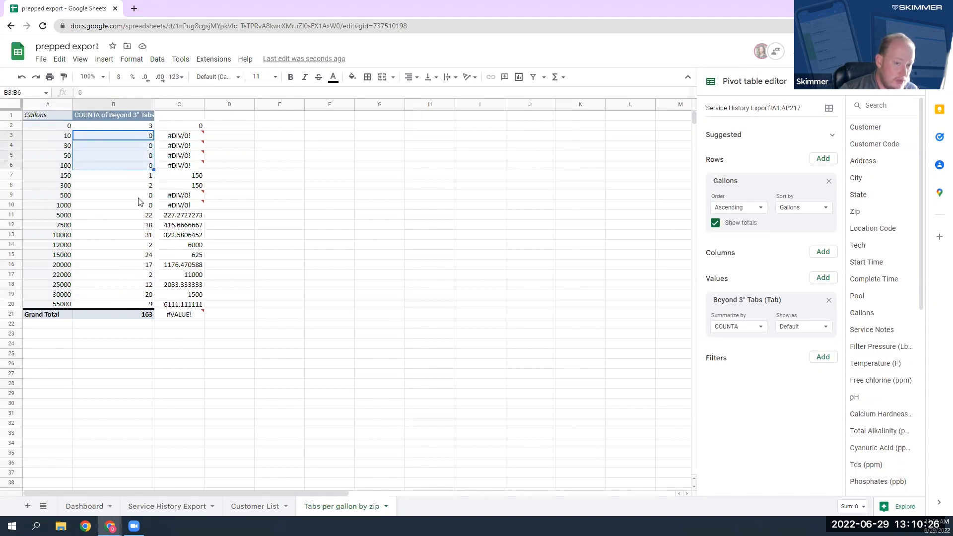
{"action": "left_click", "coordinate": [119, 216]}
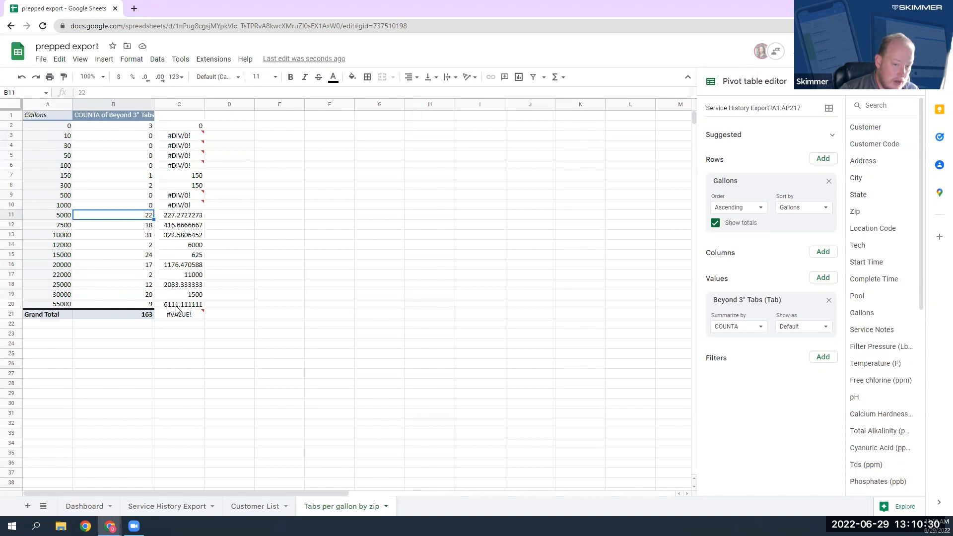
Step: Clear the ratio formula from C21 in the Grand Total row and reselect the tab count for 20000 gallons
{"action": "left_click", "coordinate": [194, 313]}
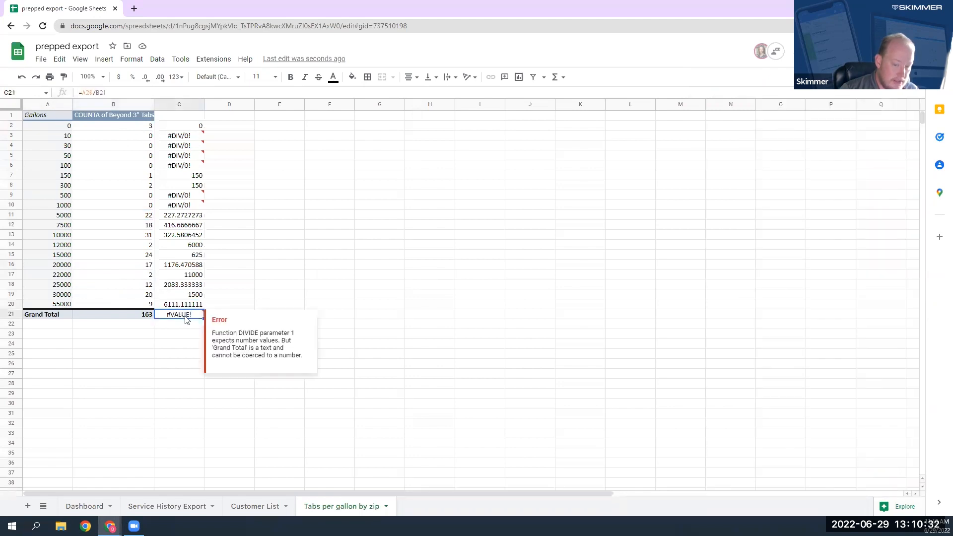
{"action": "key", "text": "Delete"}
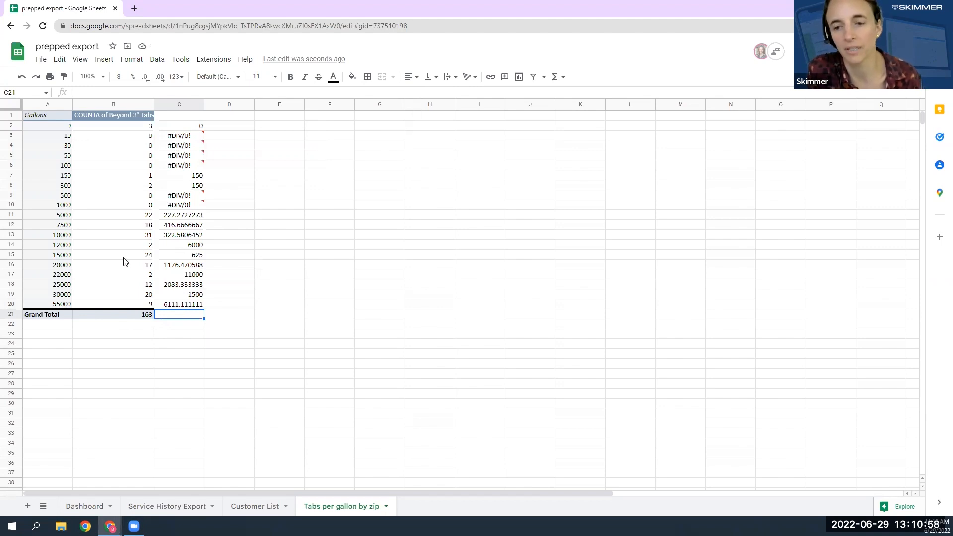
{"action": "left_click", "coordinate": [88, 267]}
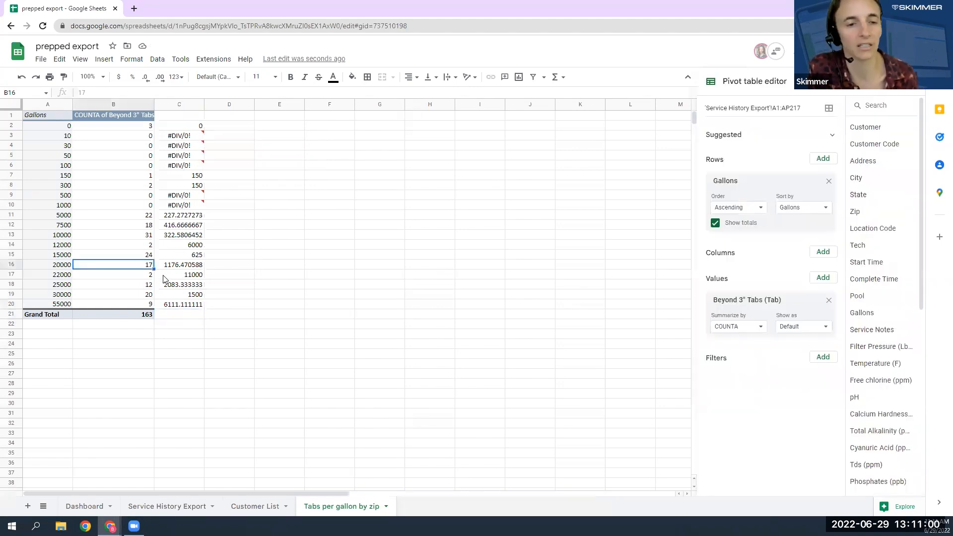